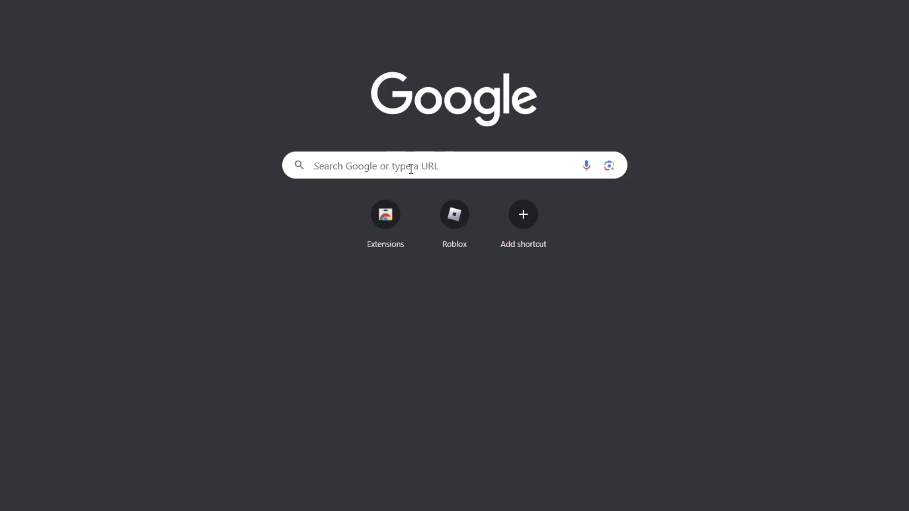
Step: Search Google for 'curseforge'
{"action": "left_click", "coordinate": [377, 159]}
{"action": "type", "text": "cursefor"}
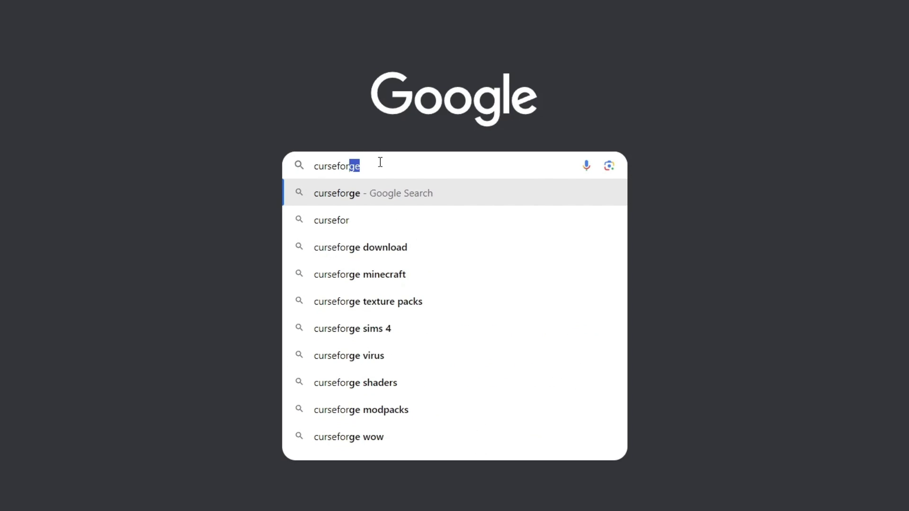
{"action": "type", "text": "ge"}
{"action": "key", "text": "Return"}
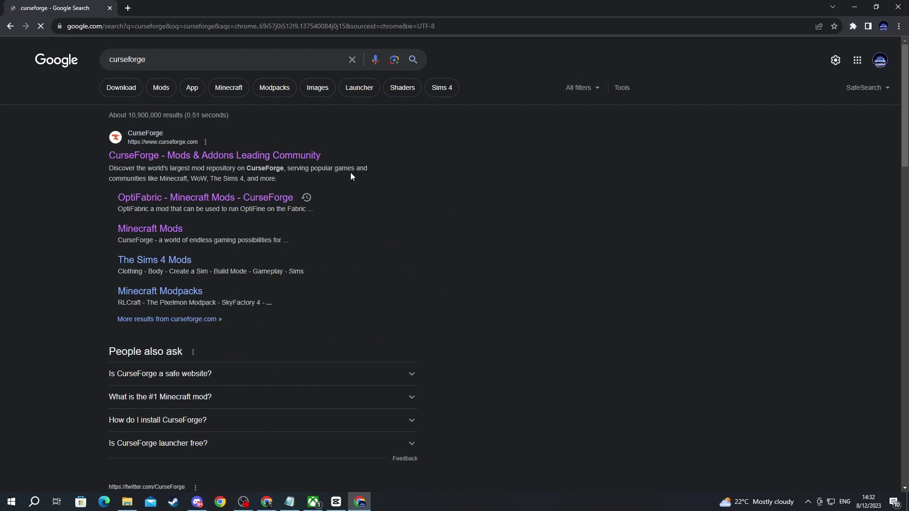
Step: Open CurseForge's full Minecraft mods list and sort it by Total Downloads
{"action": "left_click", "coordinate": [221, 161]}
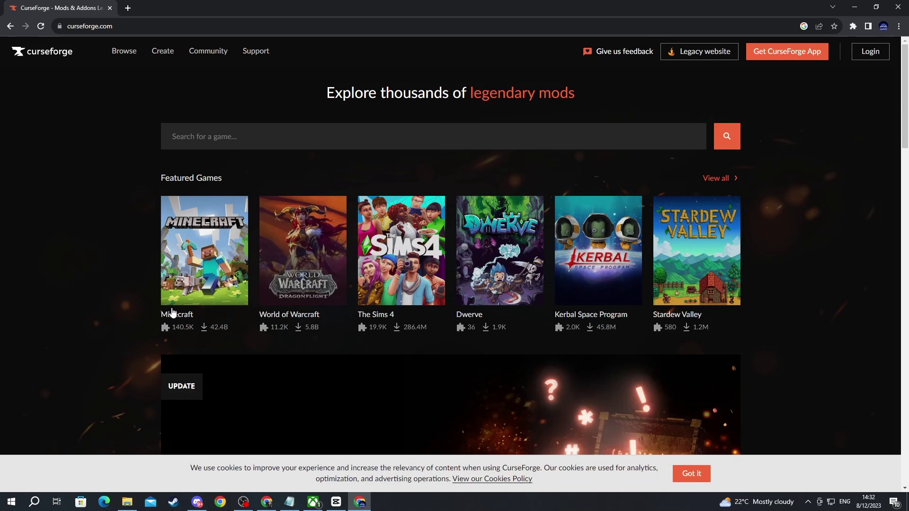
{"action": "left_click", "coordinate": [169, 292]}
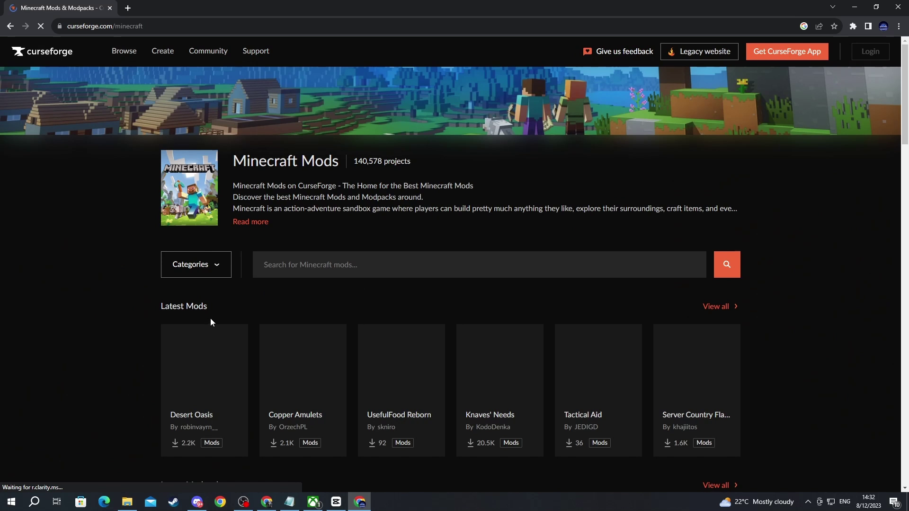
{"action": "scroll", "coordinate": [210, 317], "scroll_direction": "down", "scroll_amount": 2}
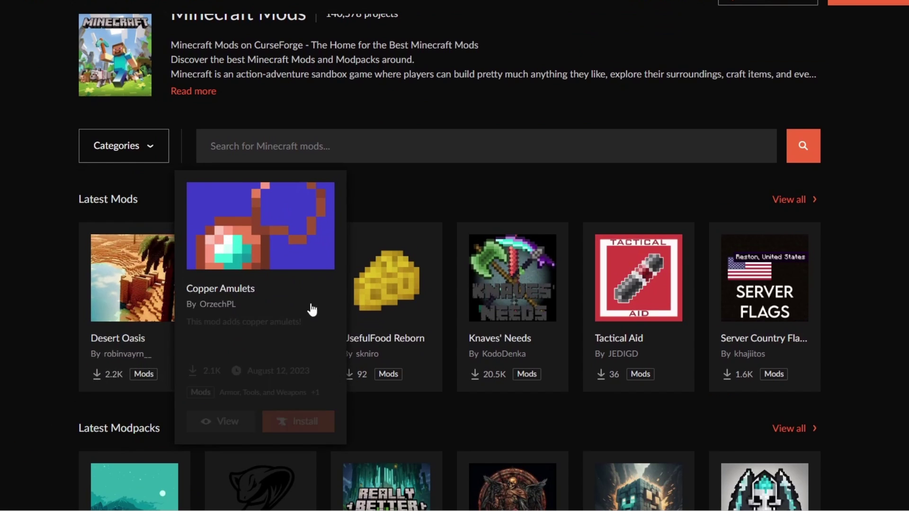
{"action": "left_click", "coordinate": [789, 199]}
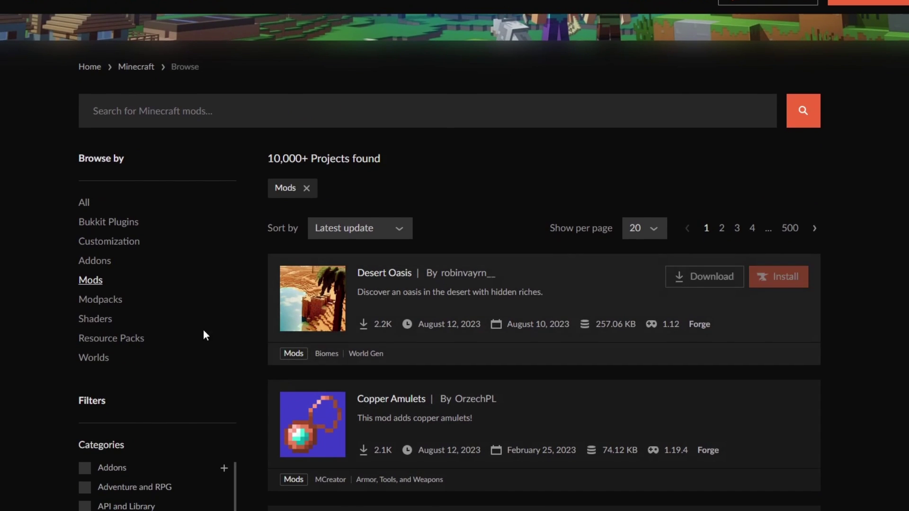
{"action": "left_click", "coordinate": [328, 231]}
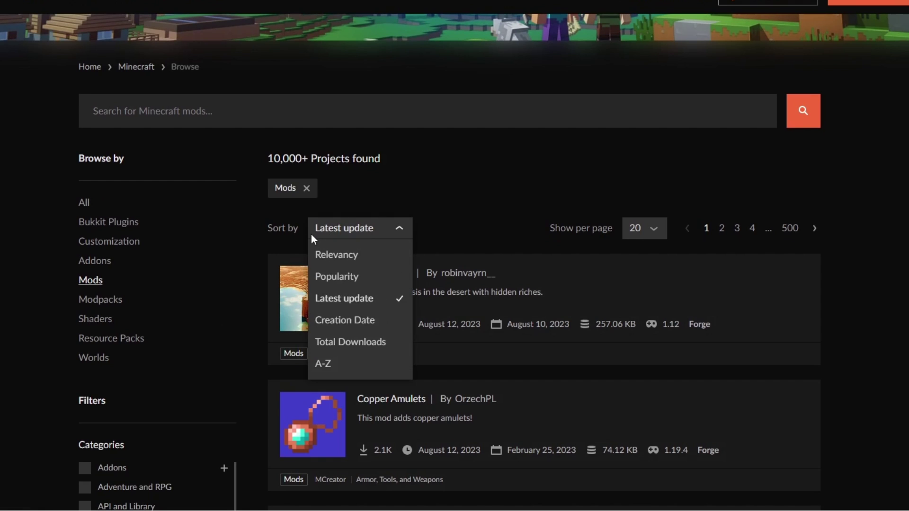
{"action": "left_click", "coordinate": [330, 342]}
Step: Open the Iron Chests mod page from the sorted list
{"action": "scroll", "coordinate": [253, 452], "scroll_direction": "down", "scroll_amount": 15}
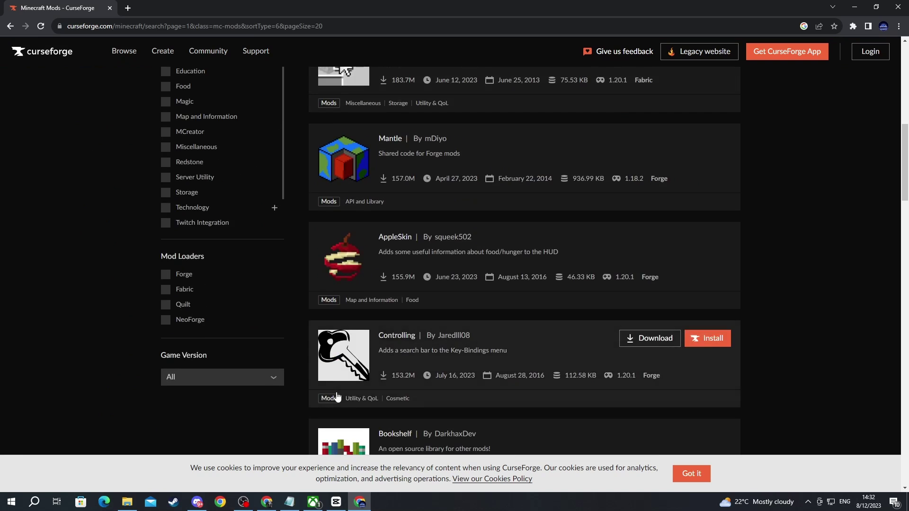
{"action": "scroll", "coordinate": [337, 396], "scroll_direction": "down", "scroll_amount": 4}
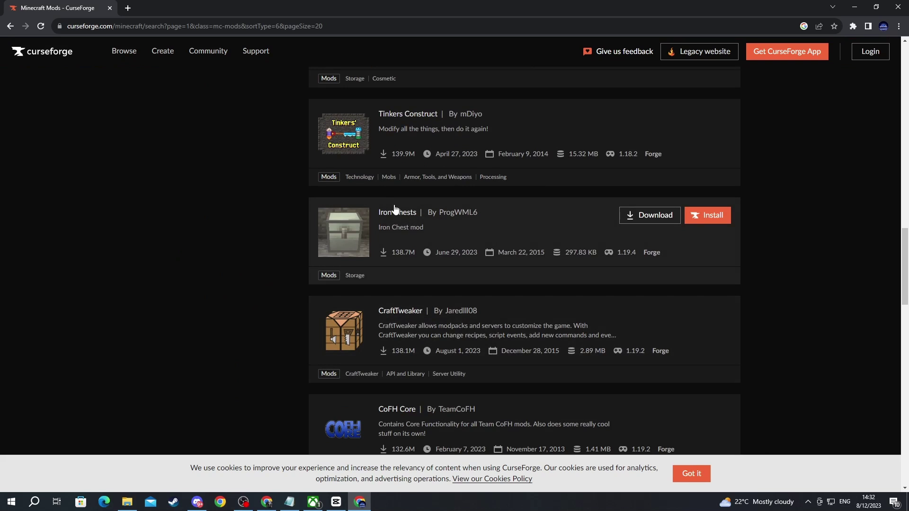
{"action": "left_click", "coordinate": [409, 217]}
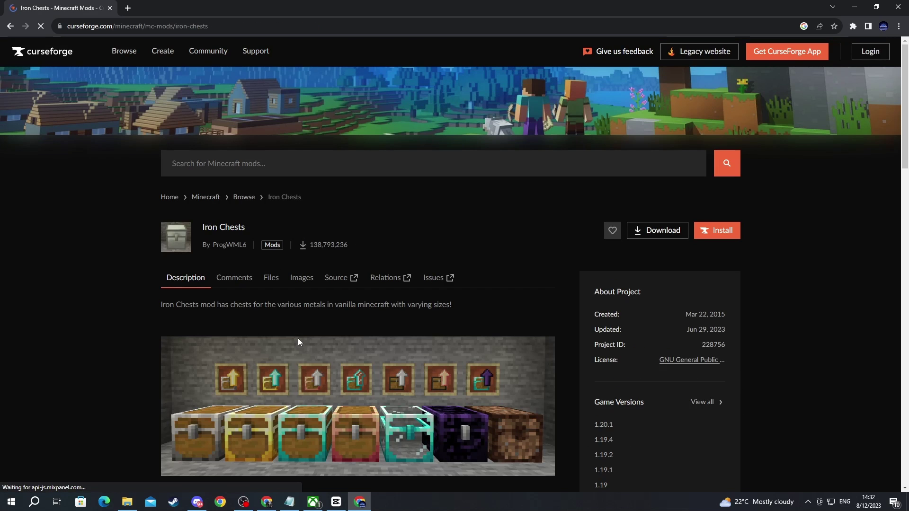
{"action": "scroll", "coordinate": [298, 337], "scroll_direction": "down", "scroll_amount": 1}
{"action": "scroll", "coordinate": [230, 256], "scroll_direction": "down", "scroll_amount": 1}
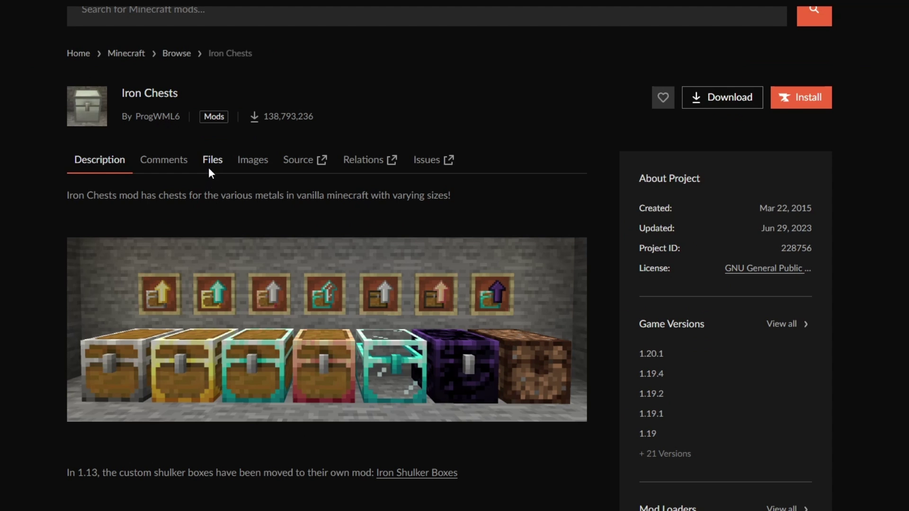
Step: From the Iron Chests Files list, download ironchest-1.20.1-14.4.4.jar
{"action": "left_click", "coordinate": [269, 184]}
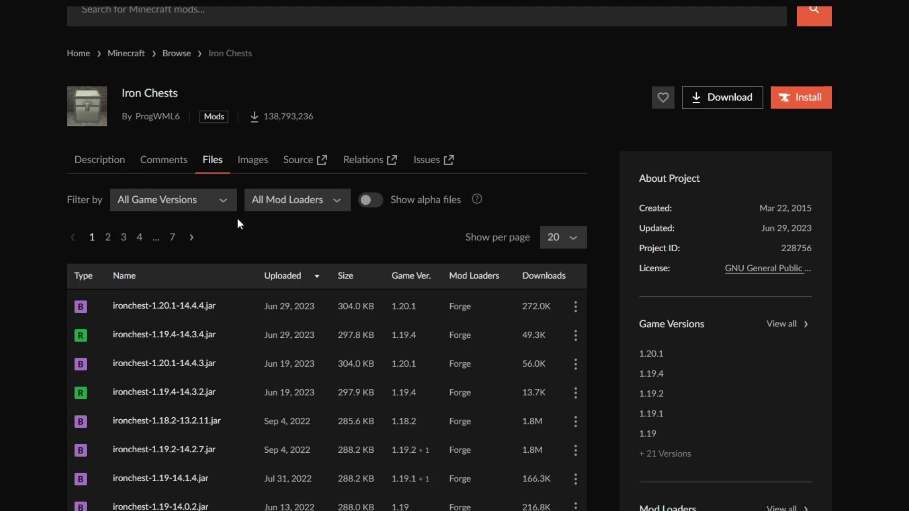
{"action": "scroll", "coordinate": [163, 256], "scroll_direction": "down", "scroll_amount": 3}
{"action": "scroll", "coordinate": [128, 260], "scroll_direction": "up", "scroll_amount": 3}
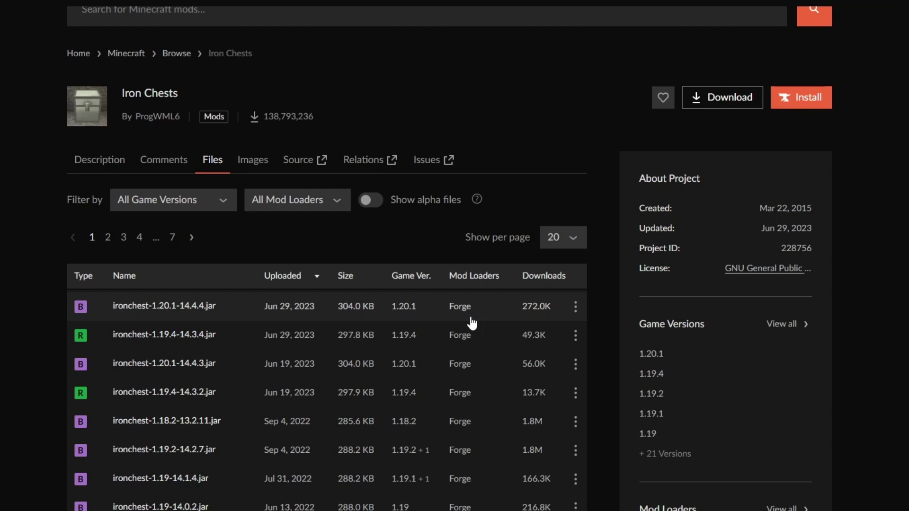
{"action": "mouse_move", "coordinate": [535, 308]}
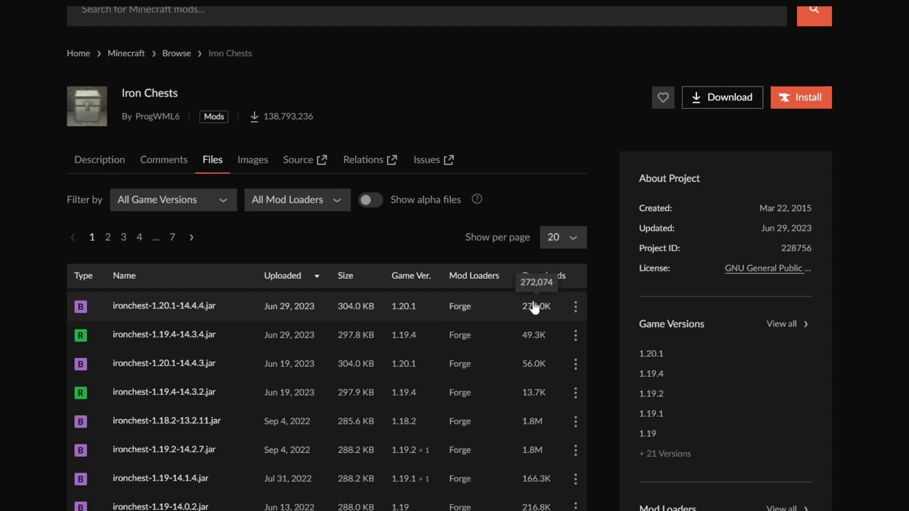
{"action": "left_click", "coordinate": [576, 307]}
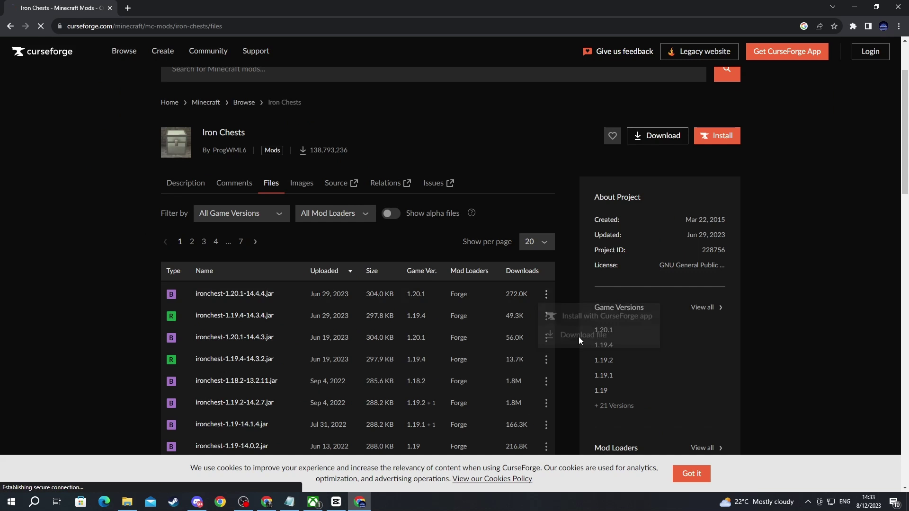
{"action": "left_click", "coordinate": [618, 364]}
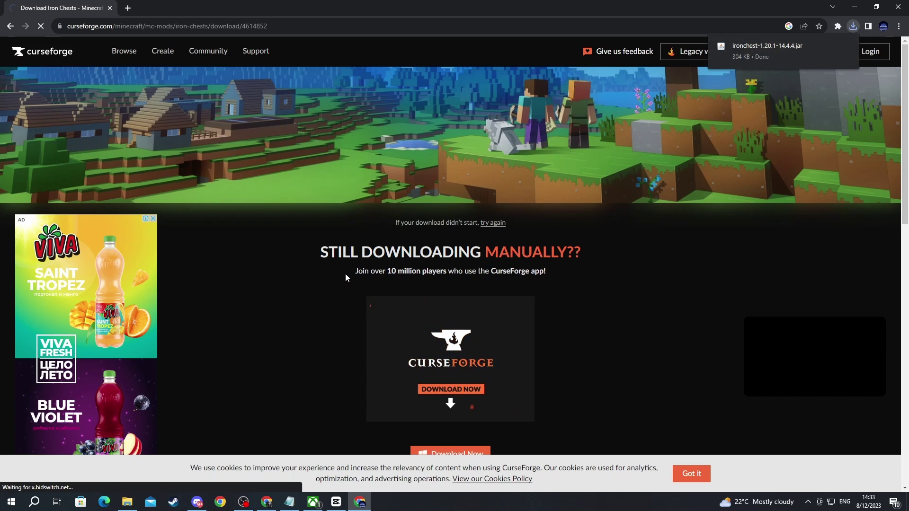
Step: In a new tab, search Google for 'forge'
{"action": "left_click", "coordinate": [131, 7]}
{"action": "left_click", "coordinate": [399, 187]}
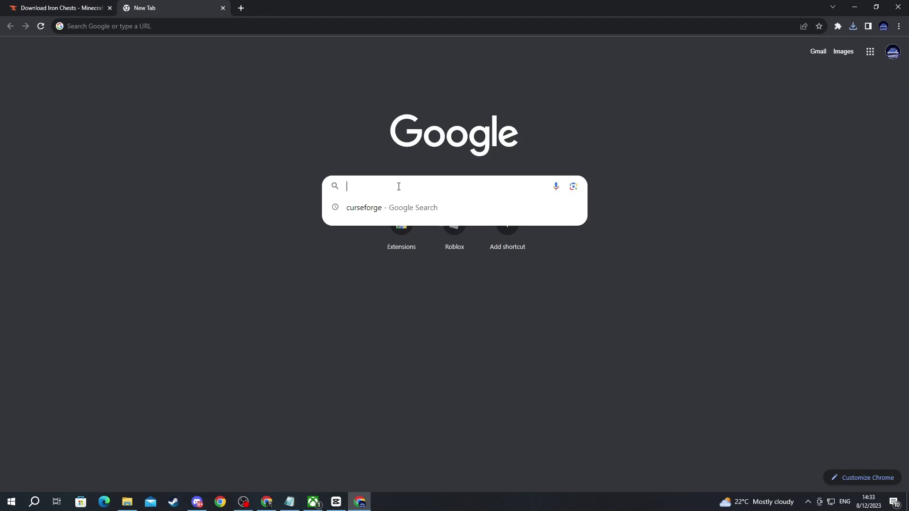
{"action": "type", "text": "forge"}
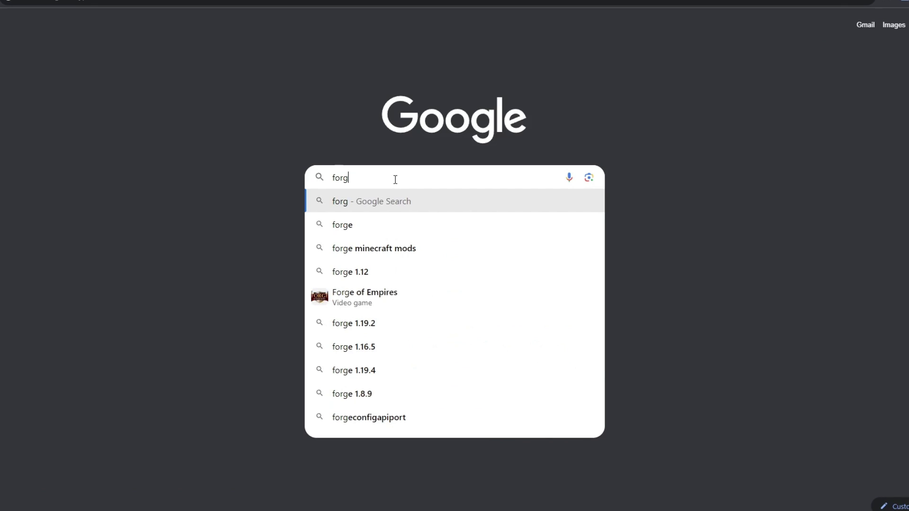
{"action": "key", "text": "Return"}
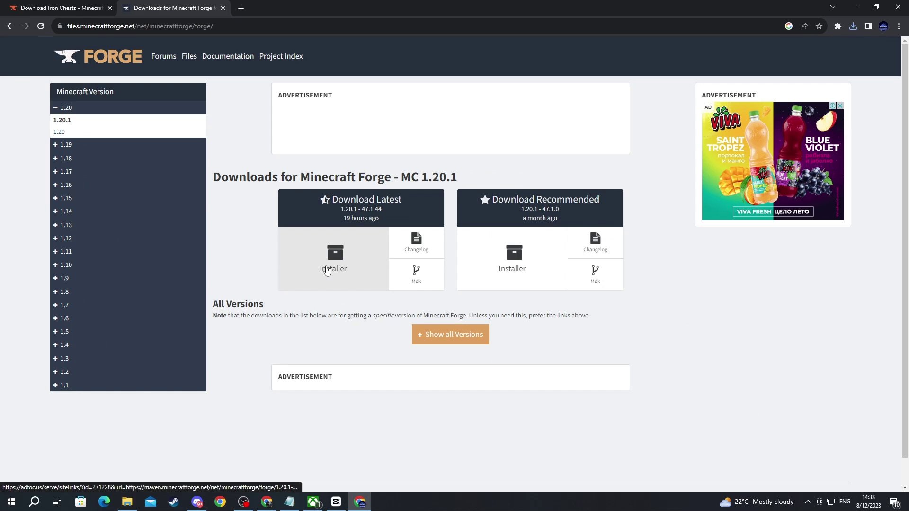
Step: Download the latest Forge 1.20.1 installer, skipping the adfoc.us ad page
{"action": "left_click", "coordinate": [336, 282]}
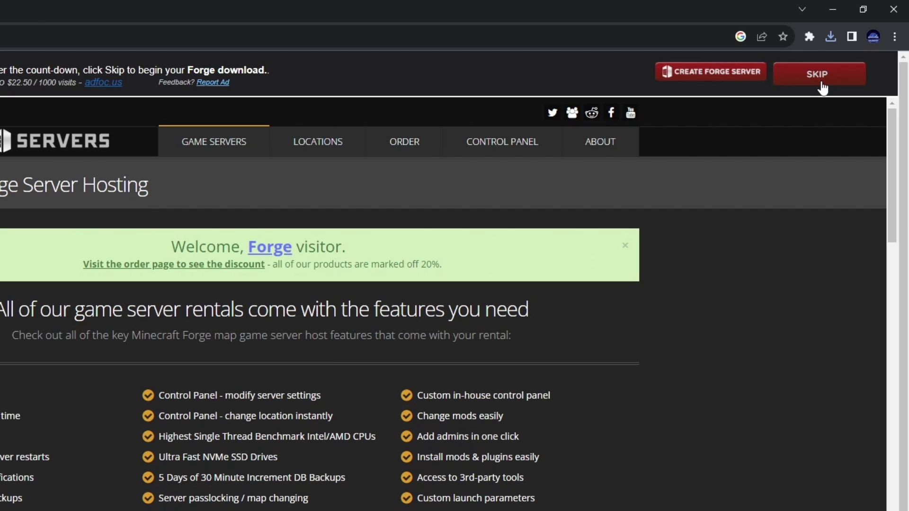
{"action": "left_click", "coordinate": [817, 86]}
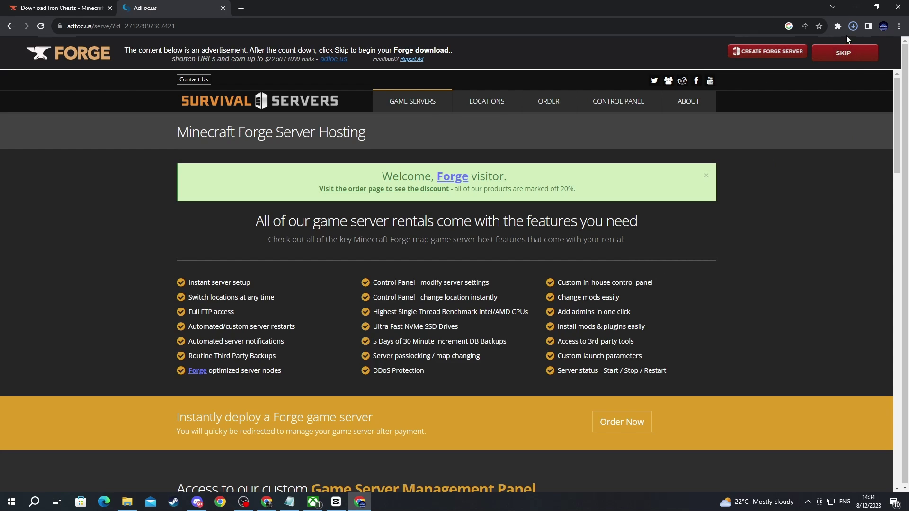
{"action": "left_click", "coordinate": [853, 24]}
{"action": "left_click", "coordinate": [853, 25]}
Step: Minimize Chrome and open the Downloads folder in File Explorer
{"action": "left_click", "coordinate": [858, 8]}
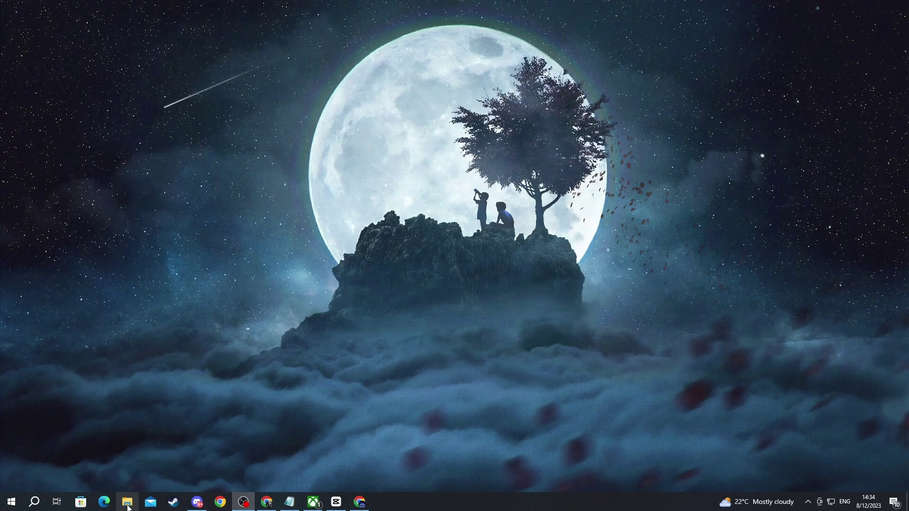
{"action": "left_click", "coordinate": [128, 507]}
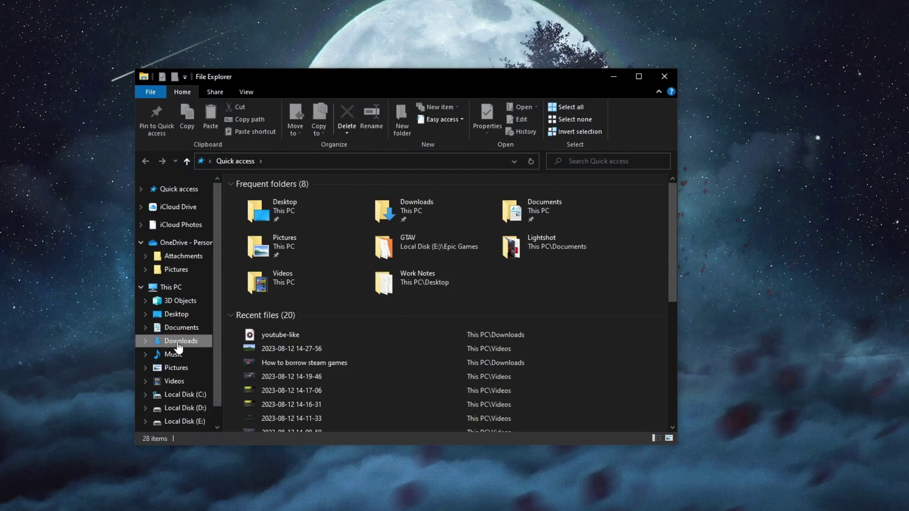
{"action": "left_click", "coordinate": [221, 326]}
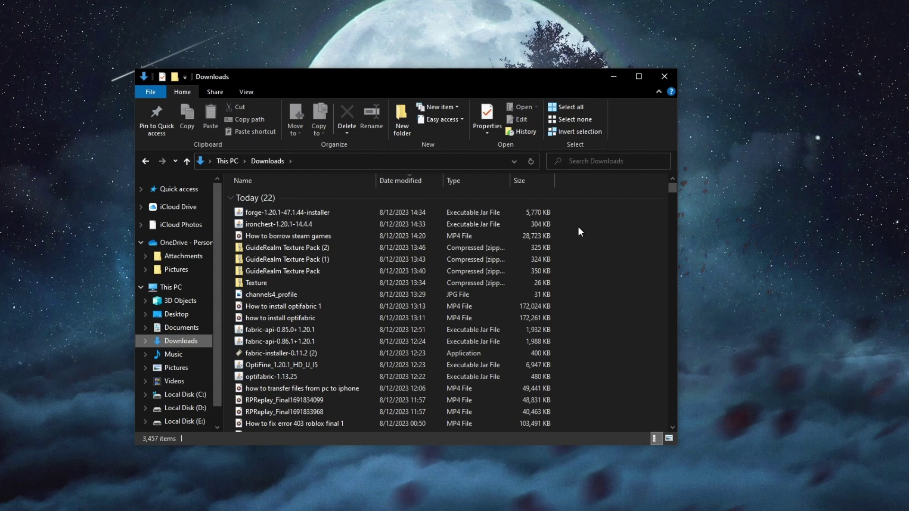
Step: Copy the forge-1.20.1-47.1.44 installer and ironchest-1.20.1-14.4.4 jar onto the desktop
{"action": "left_click_drag", "start_coordinate": [574, 224], "coordinate": [516, 210]}
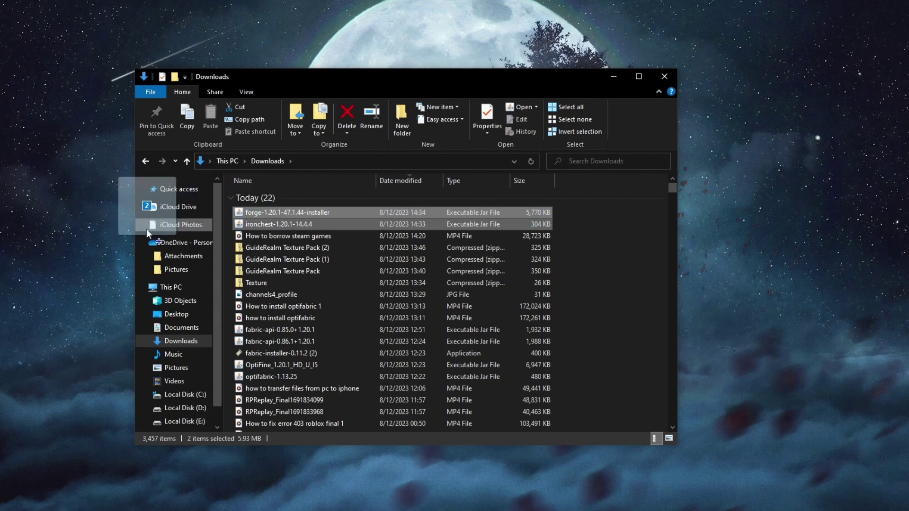
{"action": "left_click", "coordinate": [86, 230]}
{"action": "left_click", "coordinate": [664, 76]}
{"action": "left_click_drag", "start_coordinate": [79, 203], "coordinate": [258, 203]}
{"action": "left_click", "coordinate": [396, 264]}
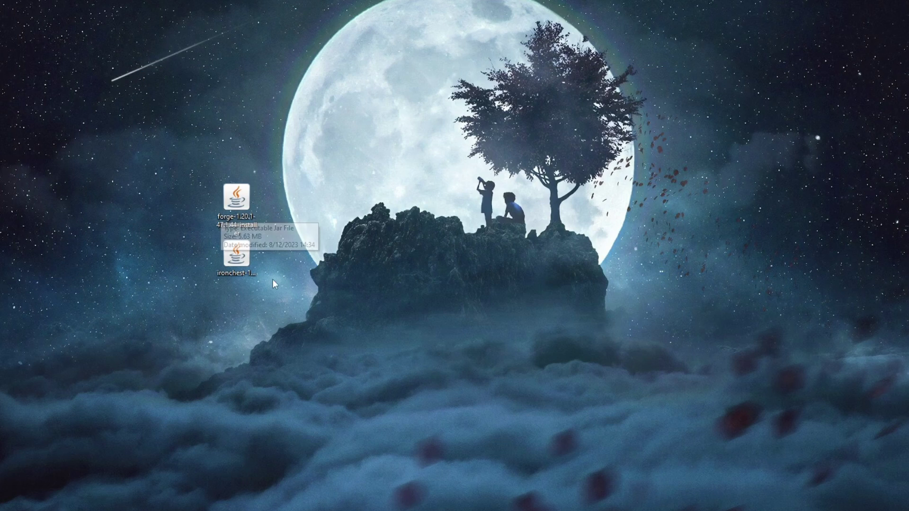
{"action": "left_click", "coordinate": [234, 209]}
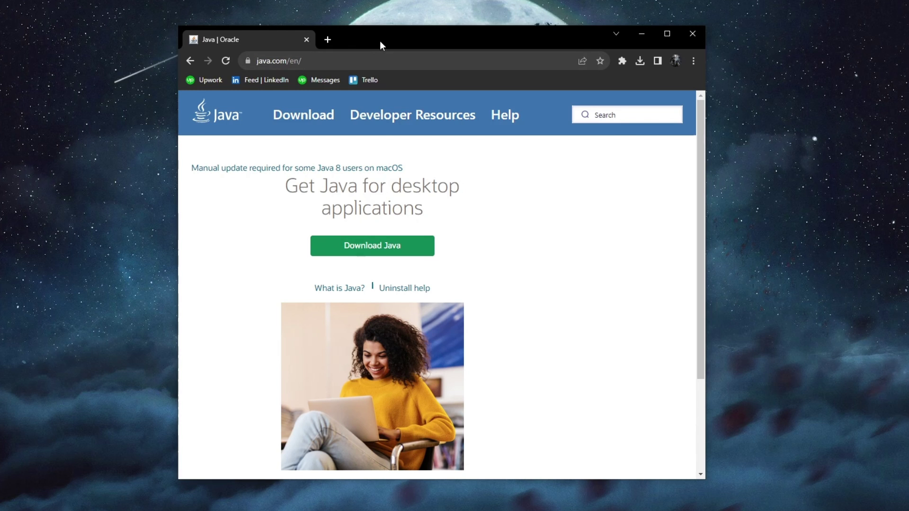
Step: Drag Chrome to the right screen edge to reveal the Forge installer window
{"action": "left_click_drag", "start_coordinate": [380, 41], "coordinate": [905, 199]}
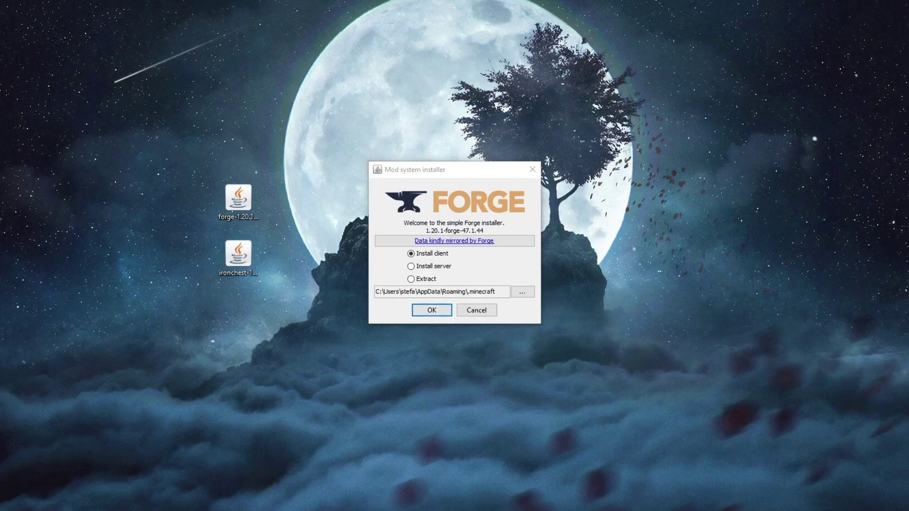
Step: Open the forge installer jar with Java(TM) Platform SE binary via Open with
{"action": "left_click", "coordinate": [431, 310]}
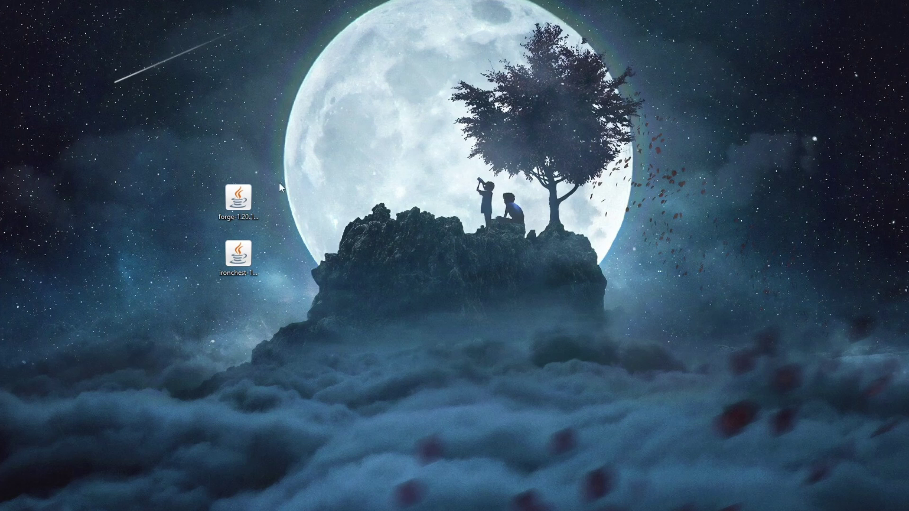
{"action": "right_click", "coordinate": [232, 200]}
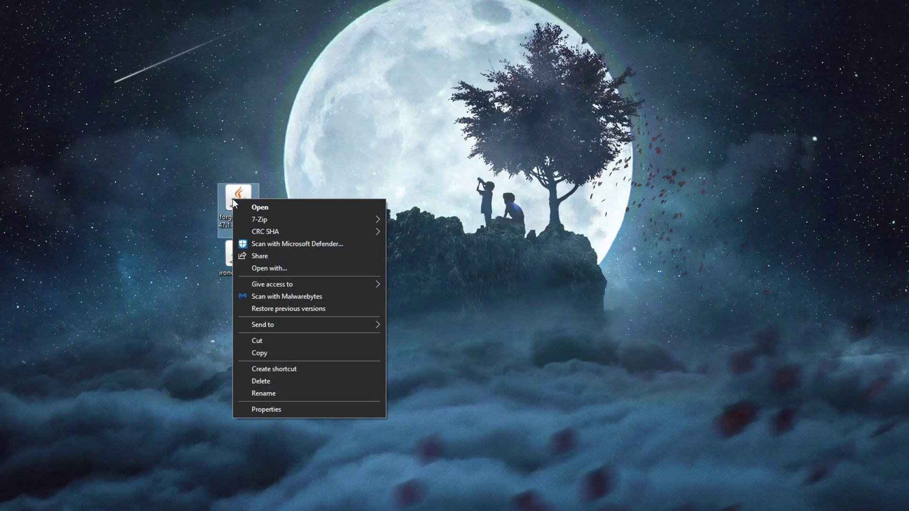
{"action": "left_click", "coordinate": [269, 267]}
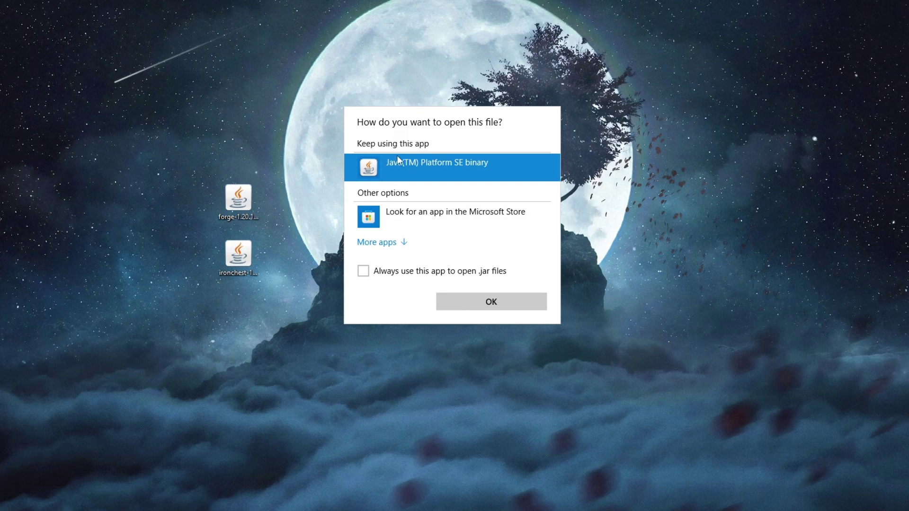
{"action": "left_click", "coordinate": [380, 243]}
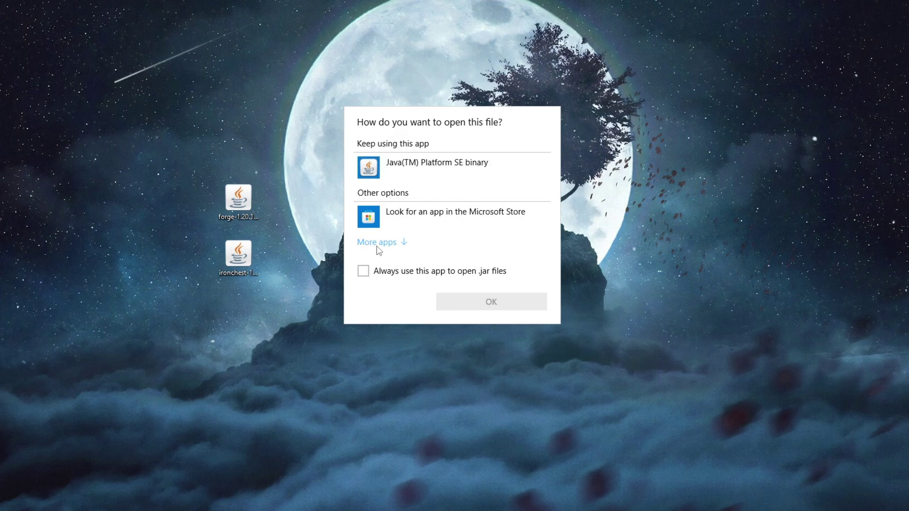
{"action": "scroll", "coordinate": [388, 243], "scroll_direction": "down", "scroll_amount": 5}
{"action": "scroll", "coordinate": [405, 307], "scroll_direction": "up", "scroll_amount": 5}
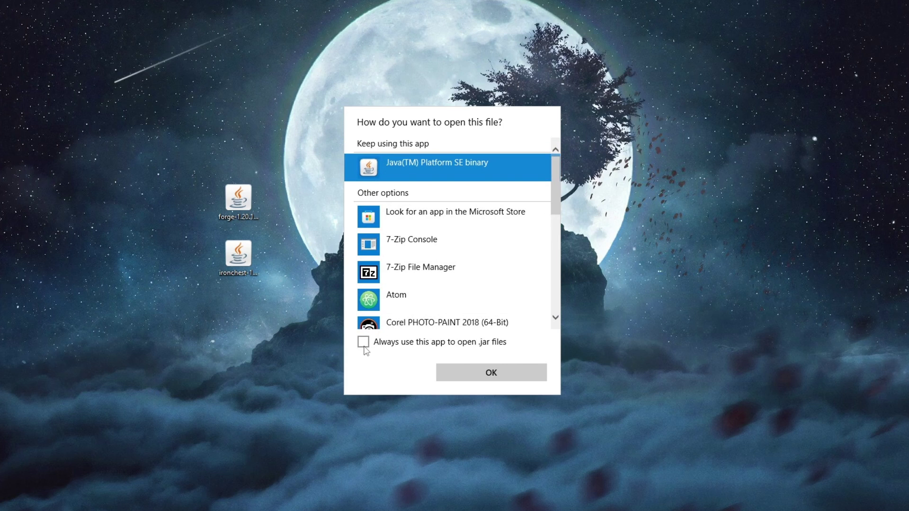
{"action": "left_click", "coordinate": [492, 377]}
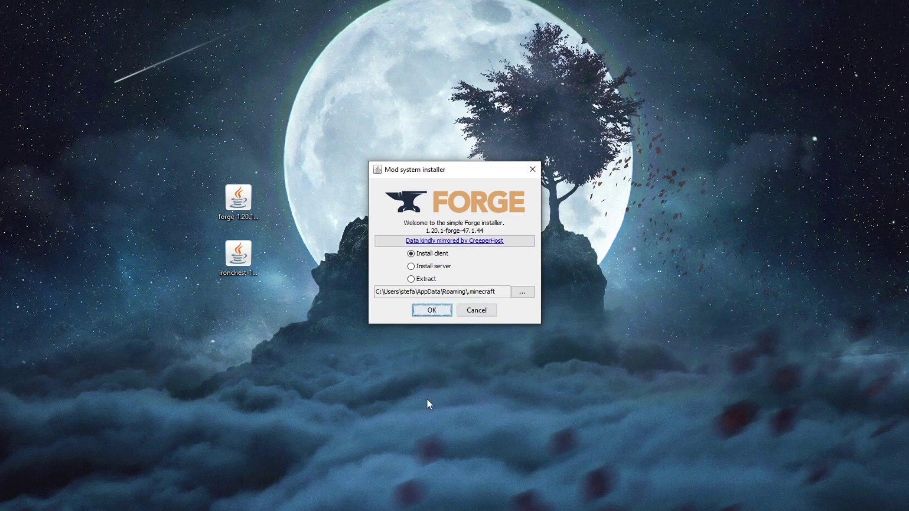
Step: Install the Forge 1.20.1-47.1.44 client and dismiss the success message
{"action": "left_click", "coordinate": [420, 257]}
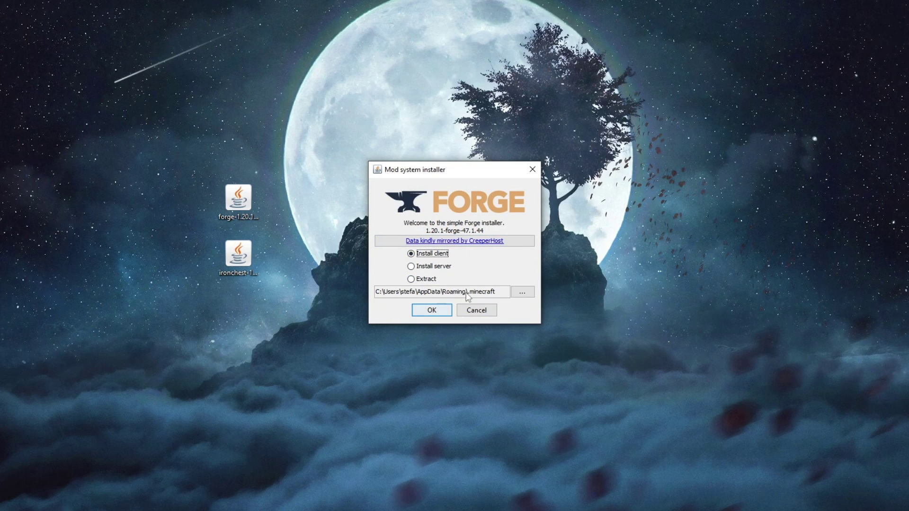
{"action": "left_click", "coordinate": [429, 310]}
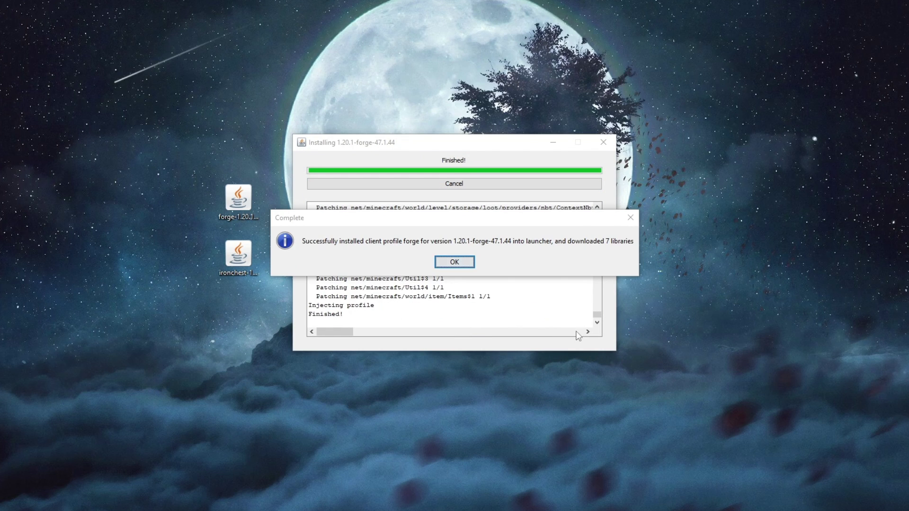
{"action": "left_click", "coordinate": [462, 260]}
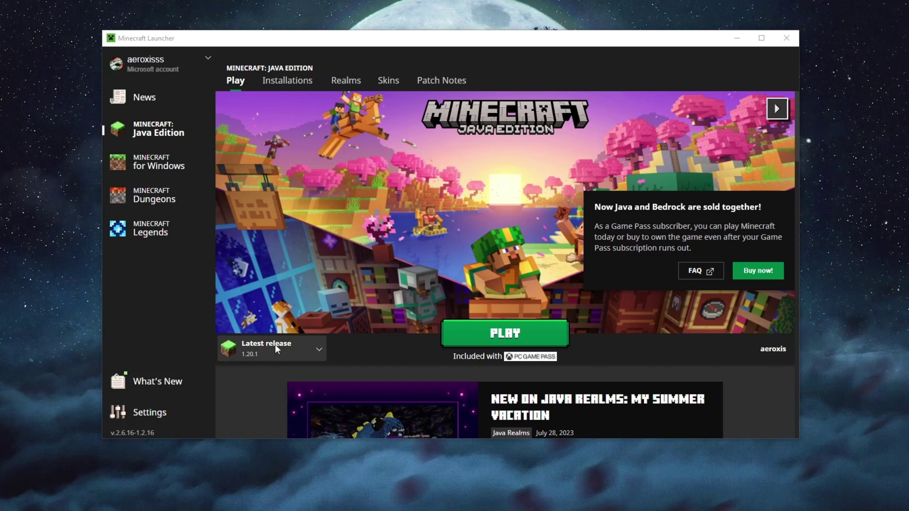
Step: Play the forge installation until Forge 47.1.44 loads, then close the game
{"action": "left_click", "coordinate": [251, 348]}
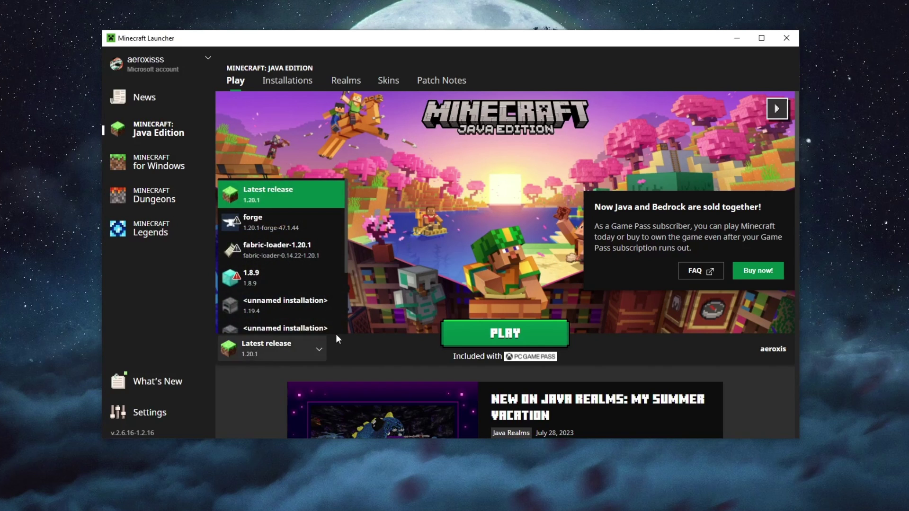
{"action": "left_click", "coordinate": [268, 225]}
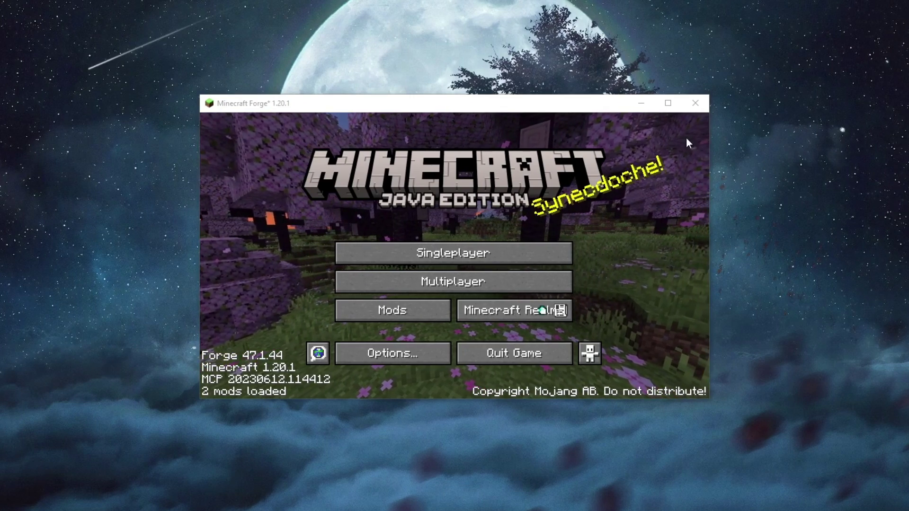
{"action": "left_click", "coordinate": [695, 103]}
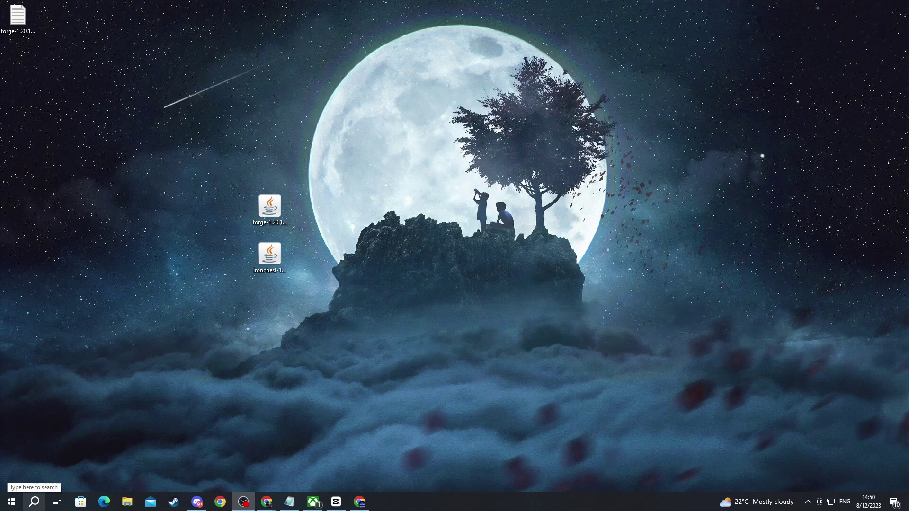
Step: Open %appdata% from the Win+R Run prompt
{"action": "left_click", "coordinate": [33, 502]}
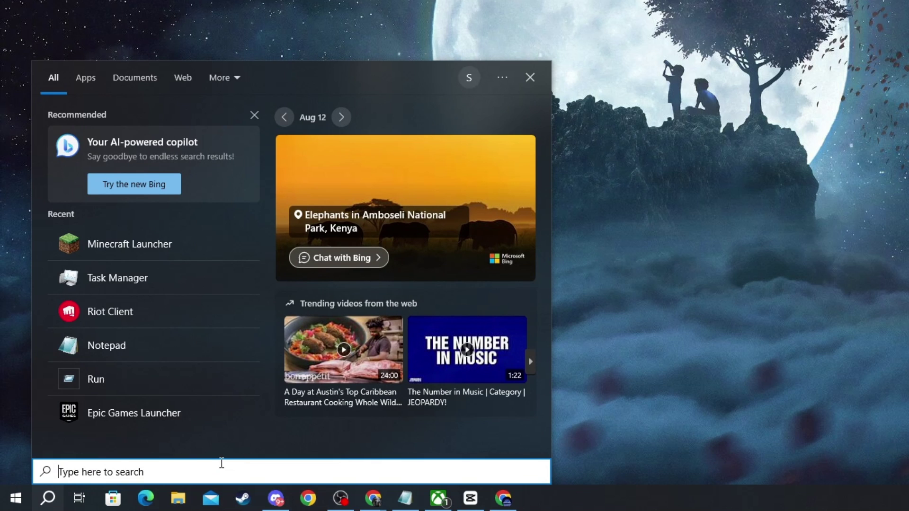
{"action": "type", "text": "run"}
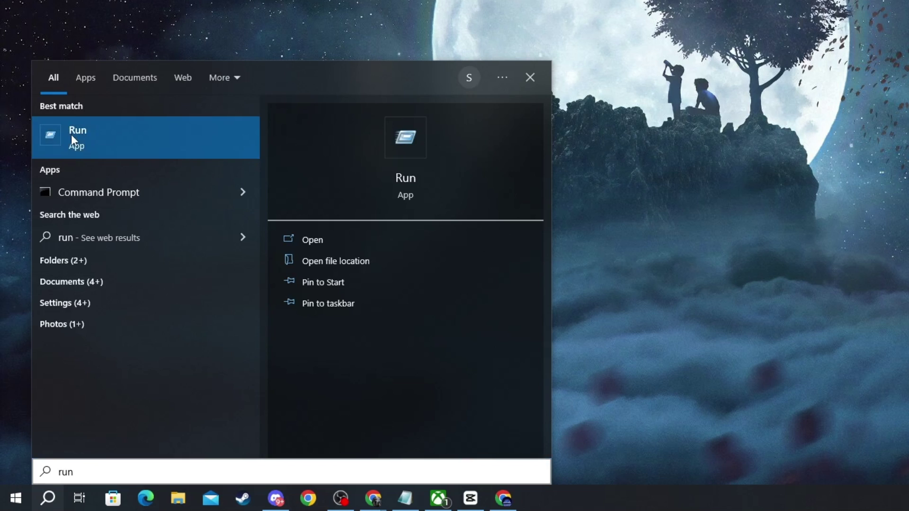
{"action": "left_click", "coordinate": [72, 133]}
{"action": "left_click", "coordinate": [264, 350]}
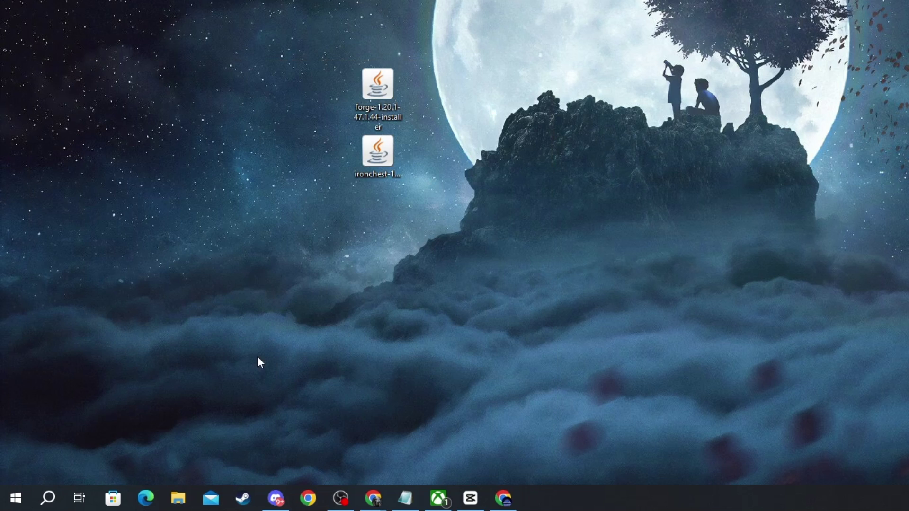
{"action": "key", "text": "super+r"}
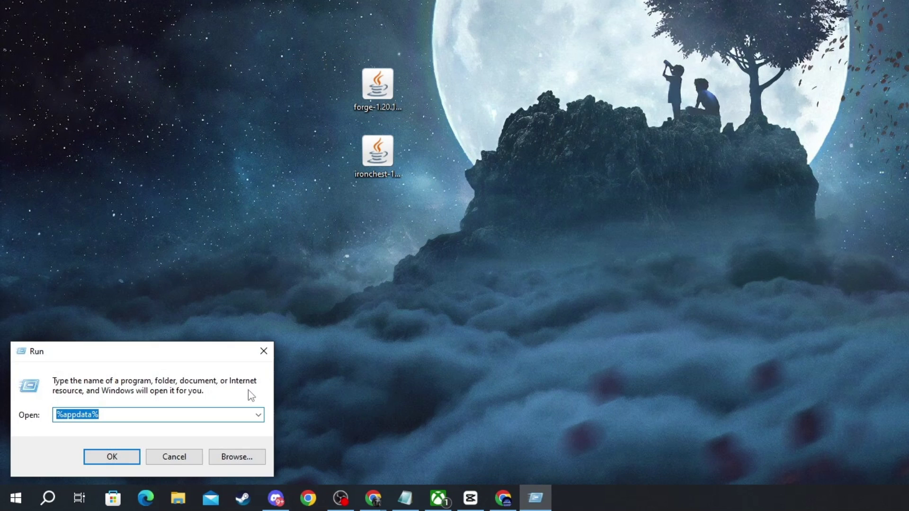
{"action": "type", "text": "%"}
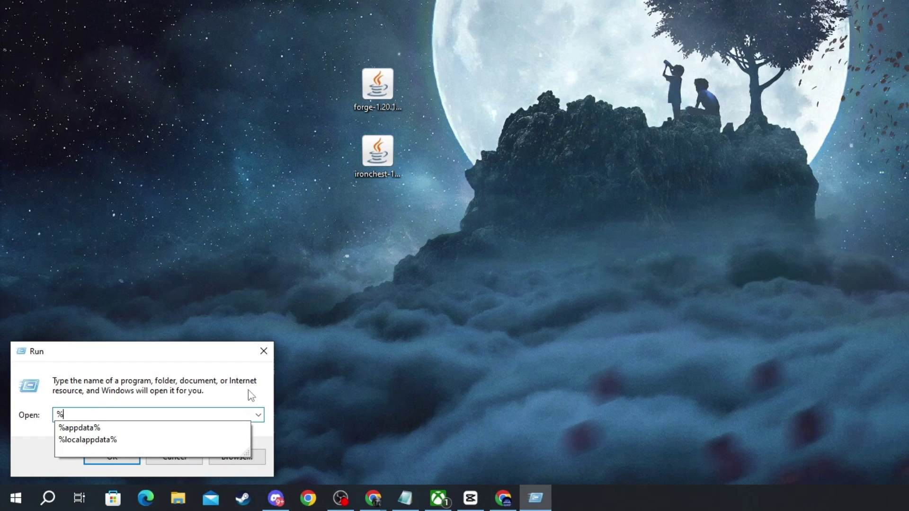
{"action": "type", "text": "appdata"}
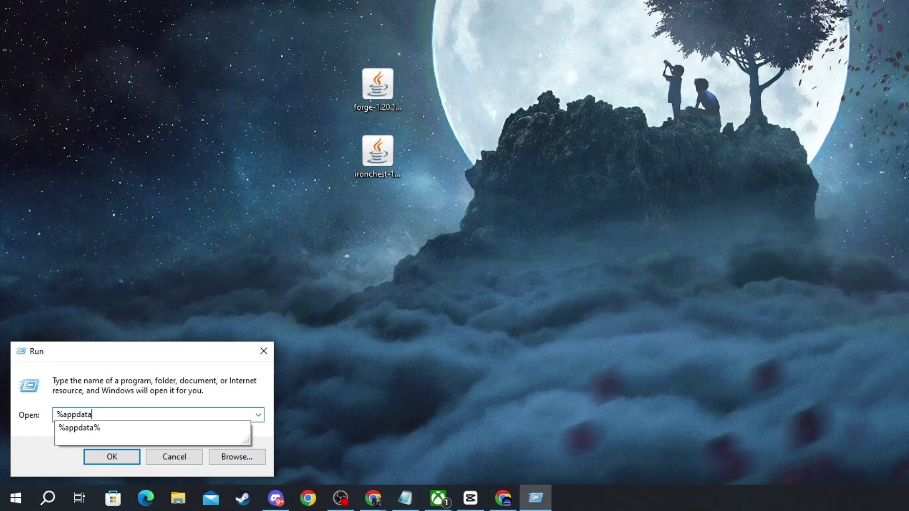
{"action": "type", "text": "%"}
{"action": "key", "text": "Return"}
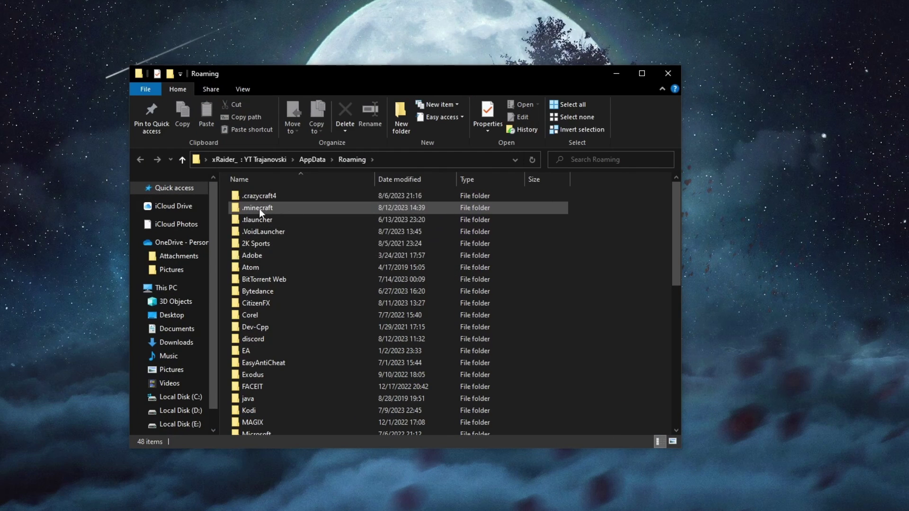
Step: Open the .minecraft folder and then its mods folder
{"action": "double_click", "coordinate": [259, 209]}
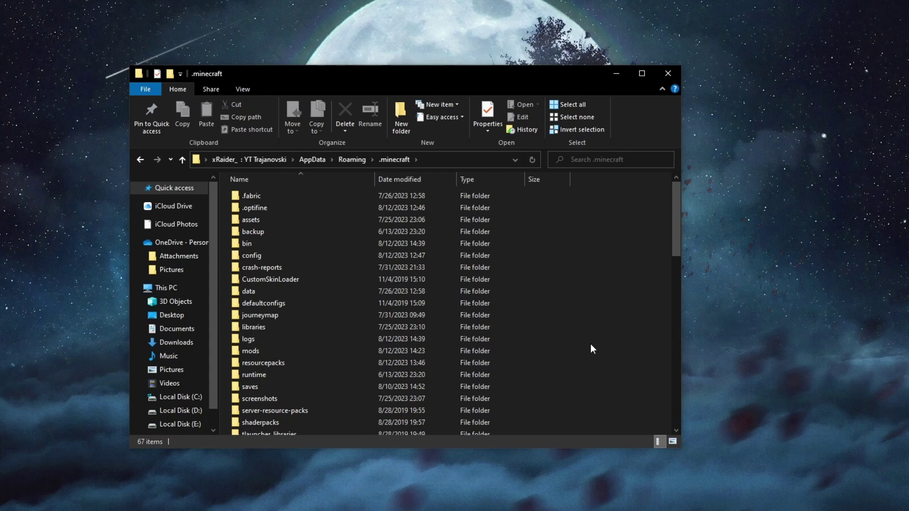
{"action": "right_click", "coordinate": [587, 299]}
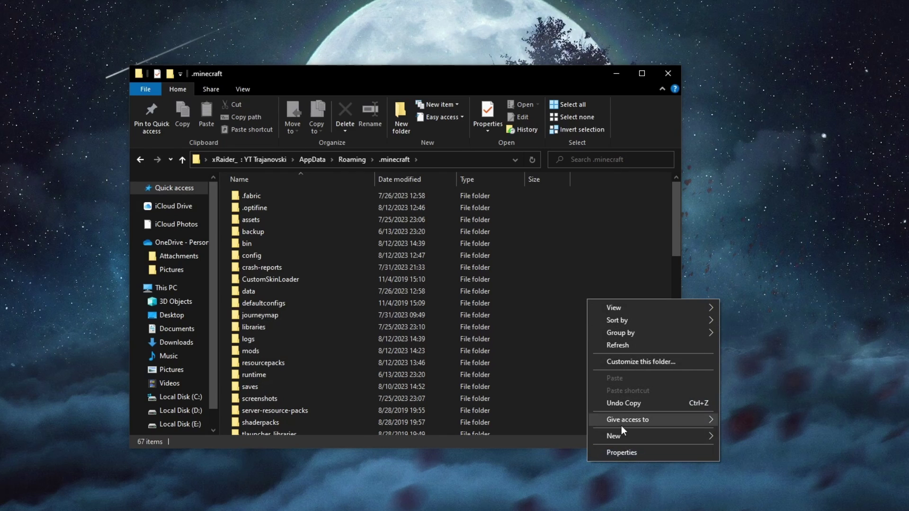
{"action": "left_click", "coordinate": [602, 230]}
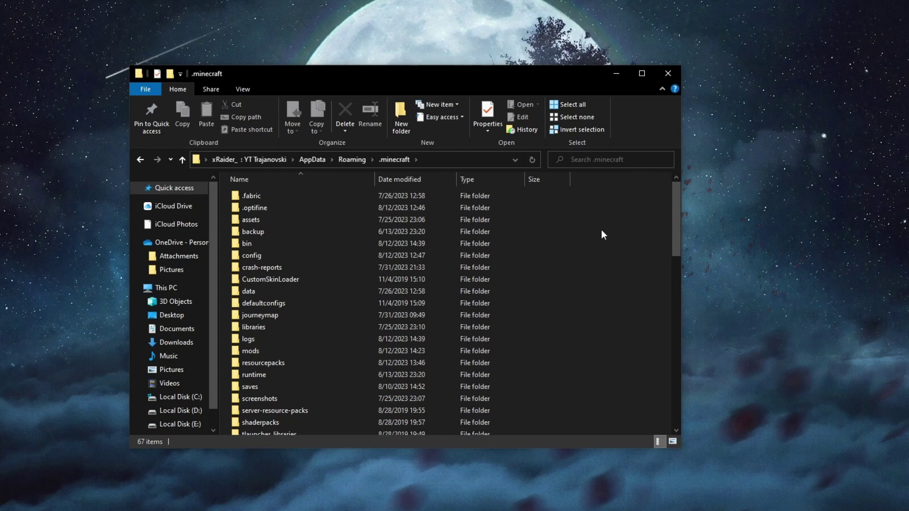
{"action": "double_click", "coordinate": [286, 351]}
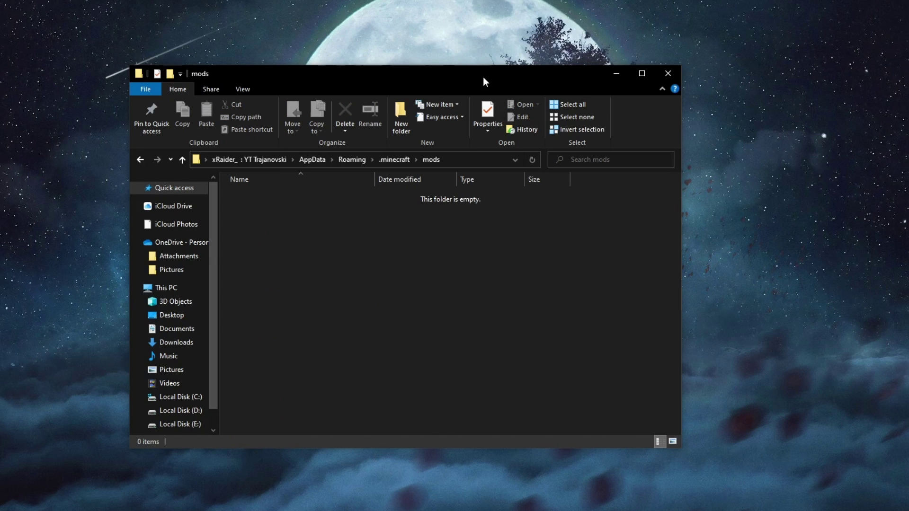
Step: Drag ironchest-1.20.1-14.4.4.jar from the desktop into mods, then close Explorer
{"action": "left_click_drag", "start_coordinate": [483, 77], "coordinate": [616, 84]}
{"action": "left_click_drag", "start_coordinate": [219, 283], "coordinate": [434, 237]}
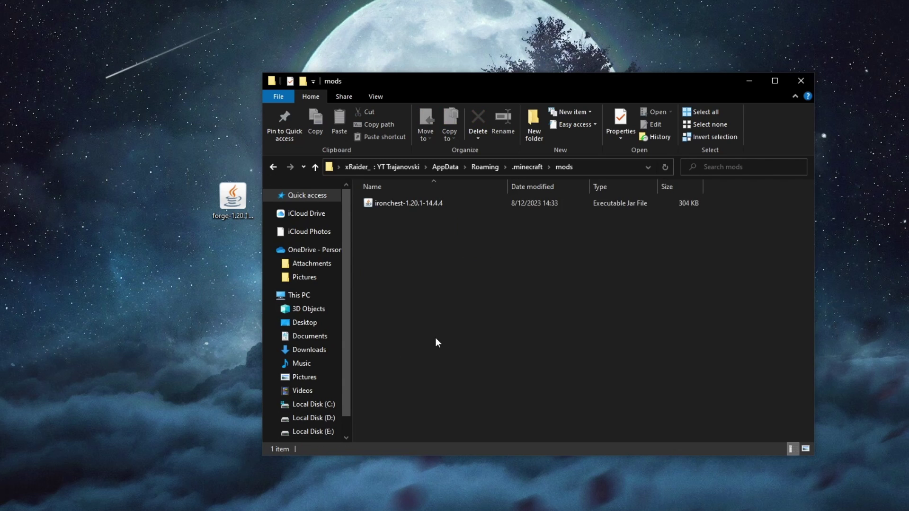
{"action": "left_click_drag", "start_coordinate": [417, 80], "coordinate": [361, 83]}
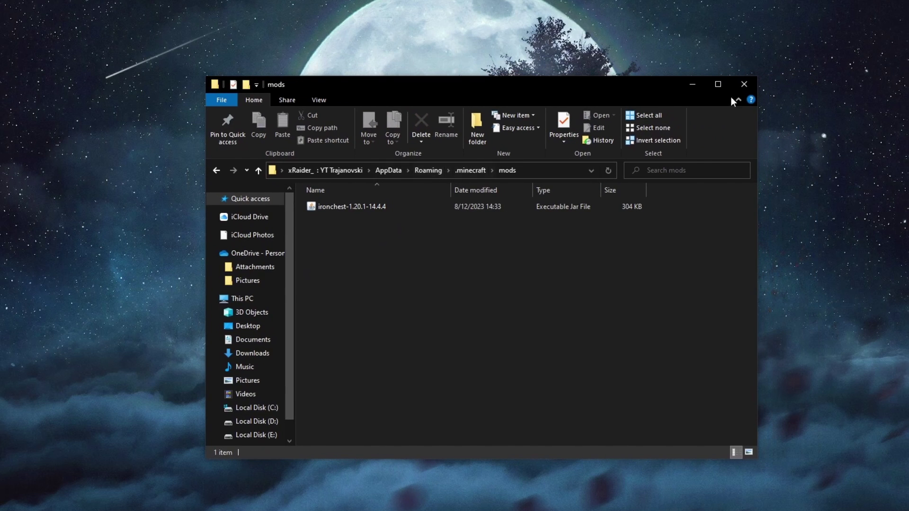
{"action": "left_click", "coordinate": [744, 84]}
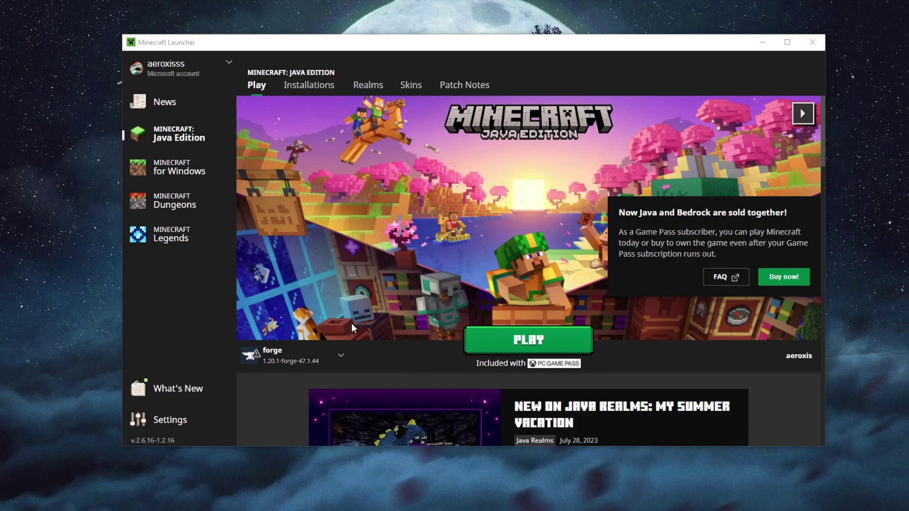
Step: Launch the game using the forge 1.20.1 installation
{"action": "left_click", "coordinate": [300, 350]}
{"action": "left_click", "coordinate": [271, 195]}
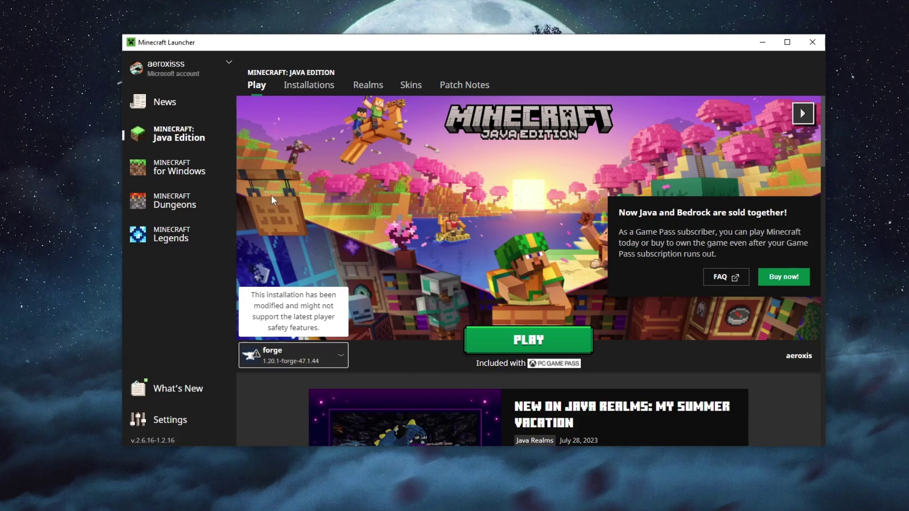
{"action": "left_click", "coordinate": [534, 348]}
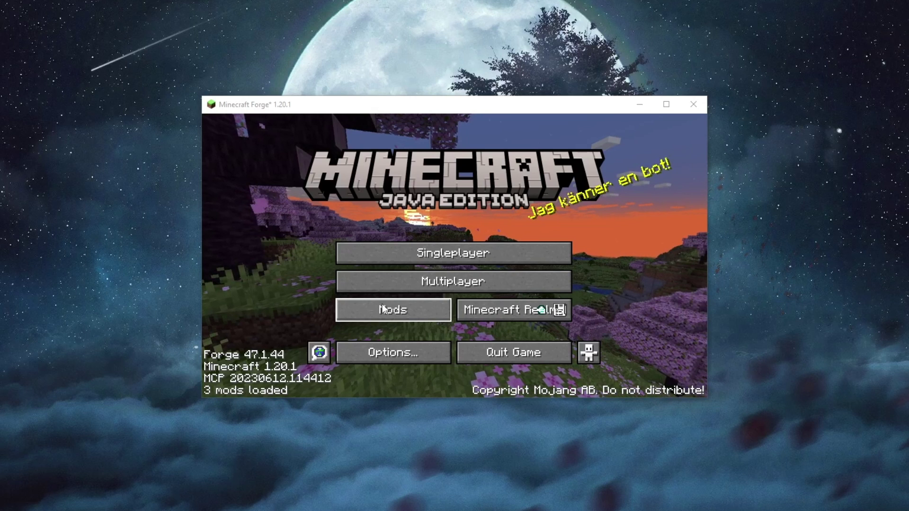
Step: Check in the Mods list that Iron Chests 1.20.1-14.4.4 is among the 3 loaded mods
{"action": "left_click", "coordinate": [374, 318]}
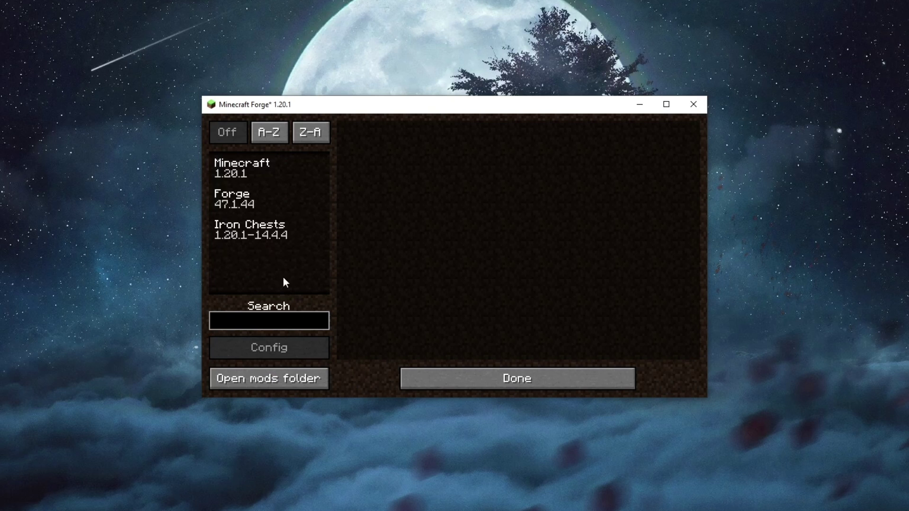
{"action": "left_click", "coordinate": [232, 234]}
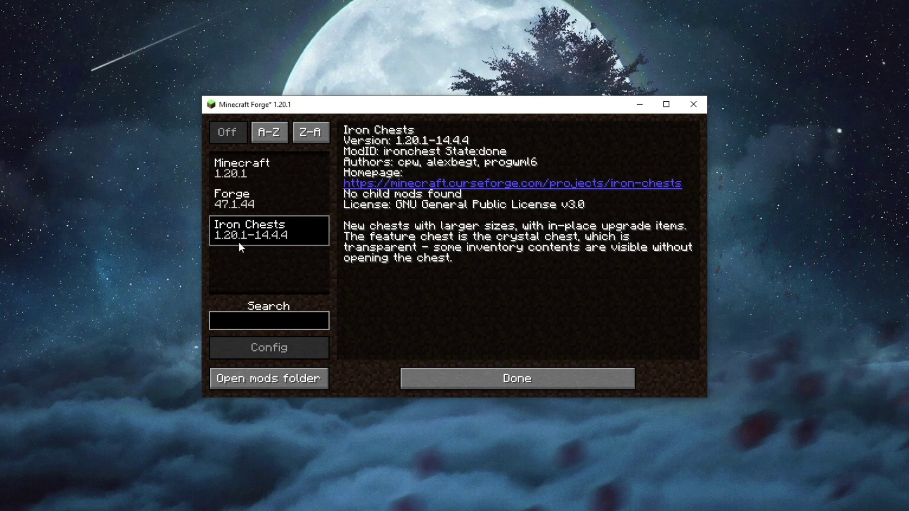
{"action": "left_click", "coordinate": [413, 377]}
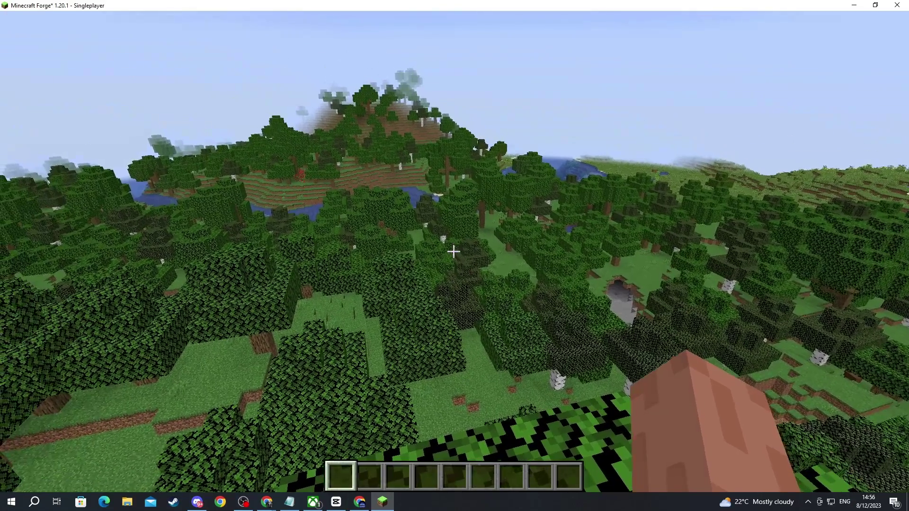
Step: Search the creative inventory for 'iron chest' and put two iron chests in the hotbar
{"action": "key", "text": "e"}
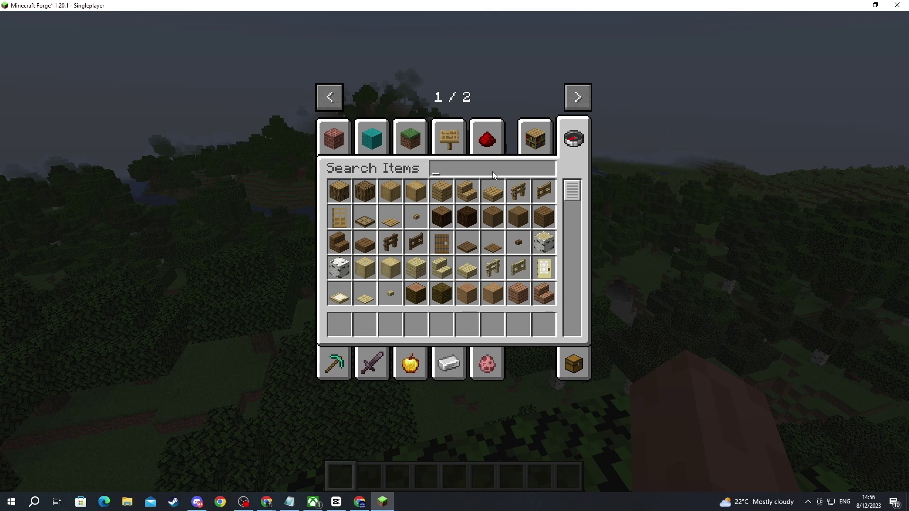
{"action": "type", "text": "iron chest"}
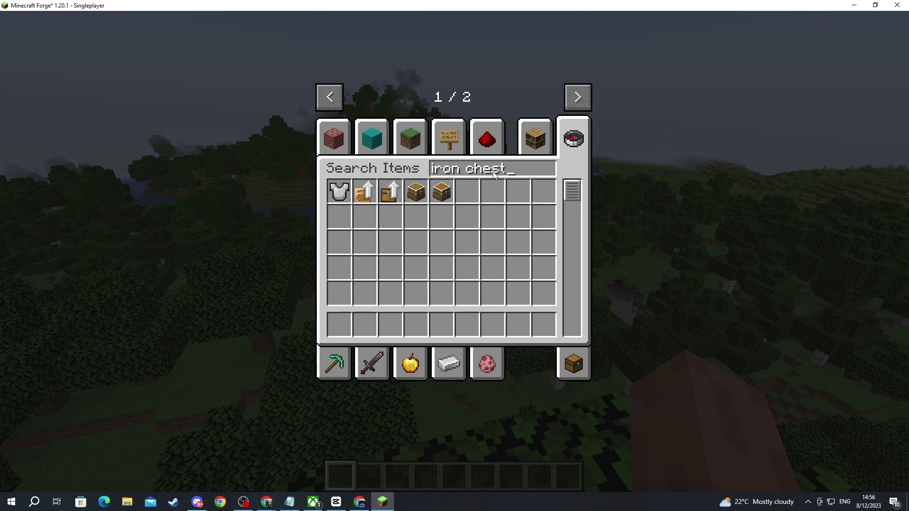
{"action": "key", "text": "ctrl+a"}
{"action": "left_click", "coordinate": [441, 192]}
{"action": "left_click", "coordinate": [339, 324]}
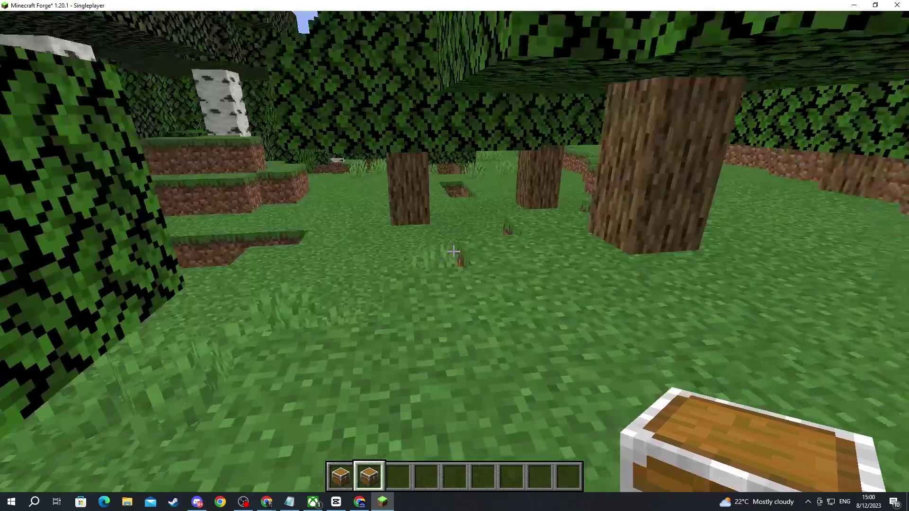
Step: Place two iron chests on the grass, open one to view its storage, then view them in third person
{"action": "right_click", "coordinate": [453, 252]}
{"action": "right_click", "coordinate": [453, 252]}
{"action": "right_click", "coordinate": [453, 252]}
{"action": "key", "text": "Escape"}
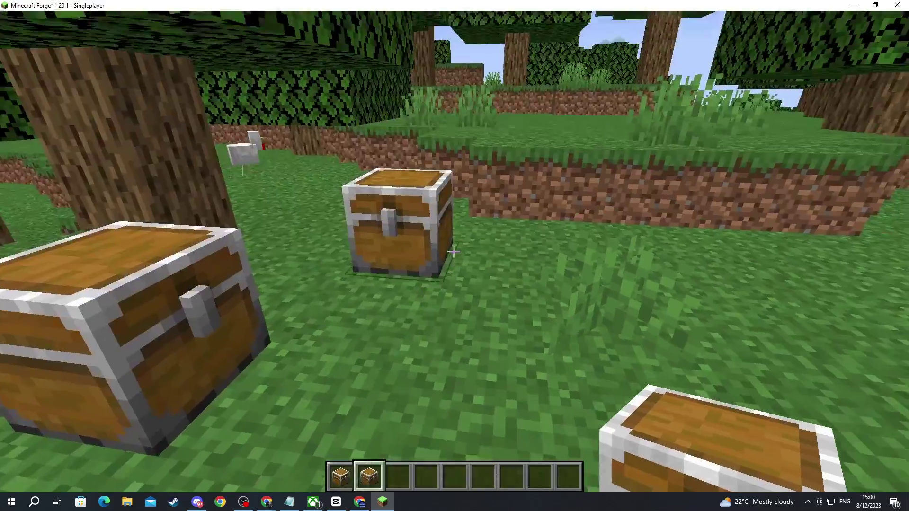
{"action": "right_click", "coordinate": [453, 251]}
{"action": "key", "text": "Escape"}
{"action": "right_click", "coordinate": [453, 251]}
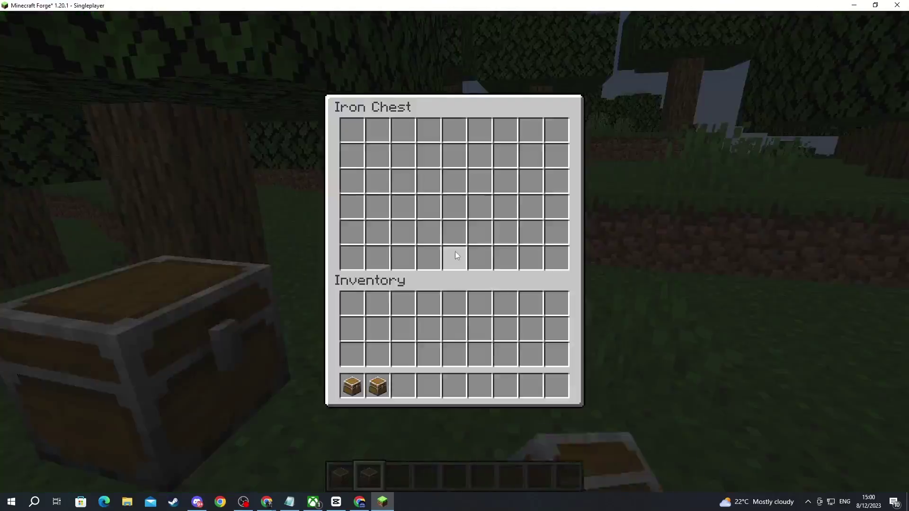
{"action": "key", "text": "Escape"}
{"action": "key", "text": "F5"}
{"action": "key", "text": "F5"}
{"action": "key", "text": "w"}
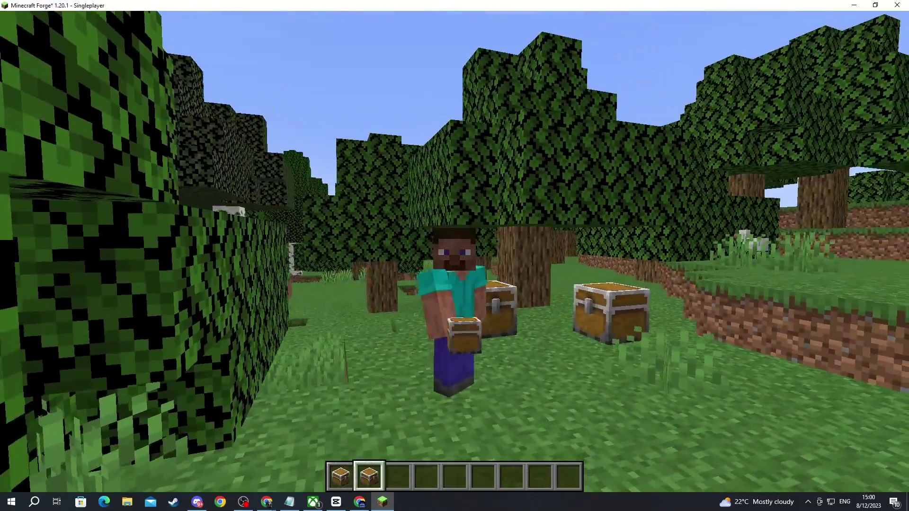